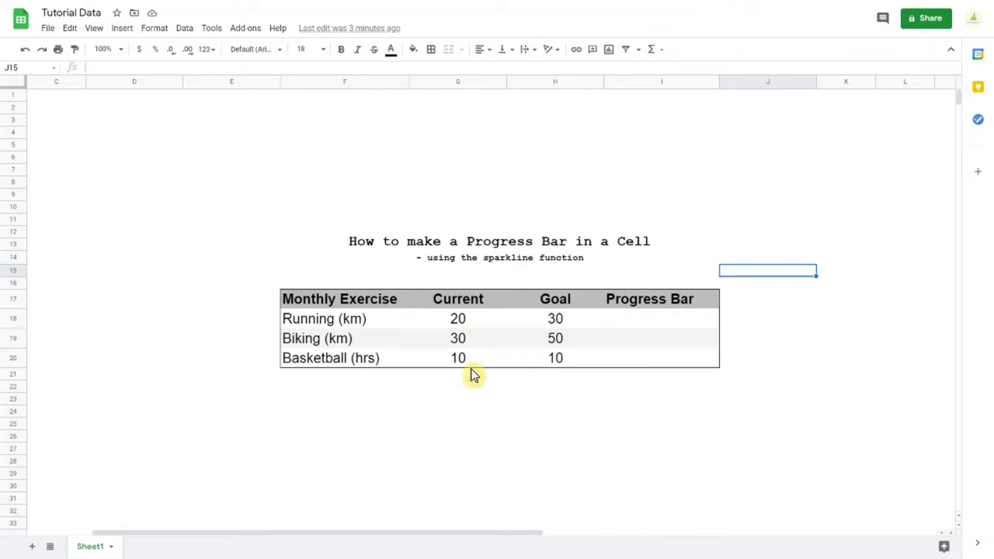
Enter =sparkline(G18,{"charttype","bar";"max",H18}) in I18 to draw Running's progress bar
double_click(657, 326)
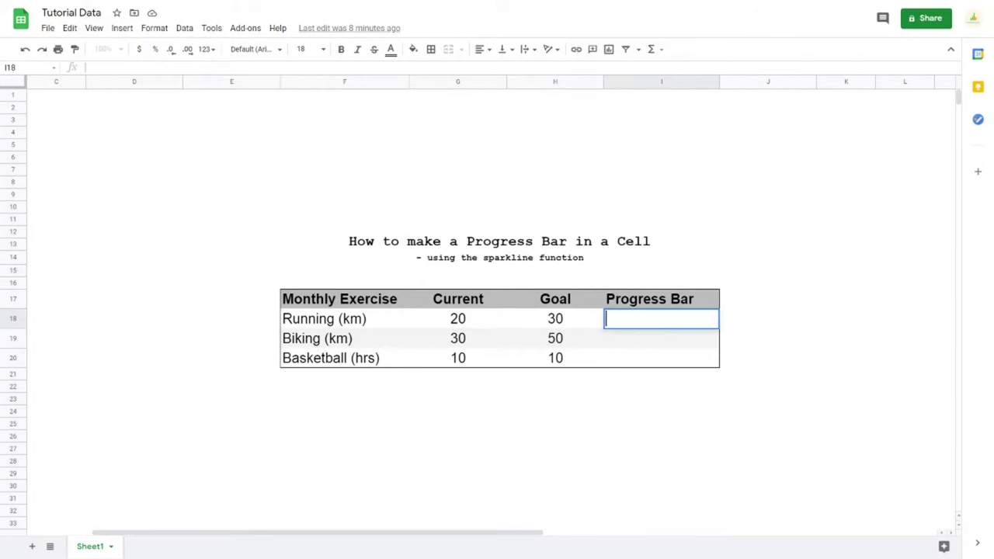
text(=)
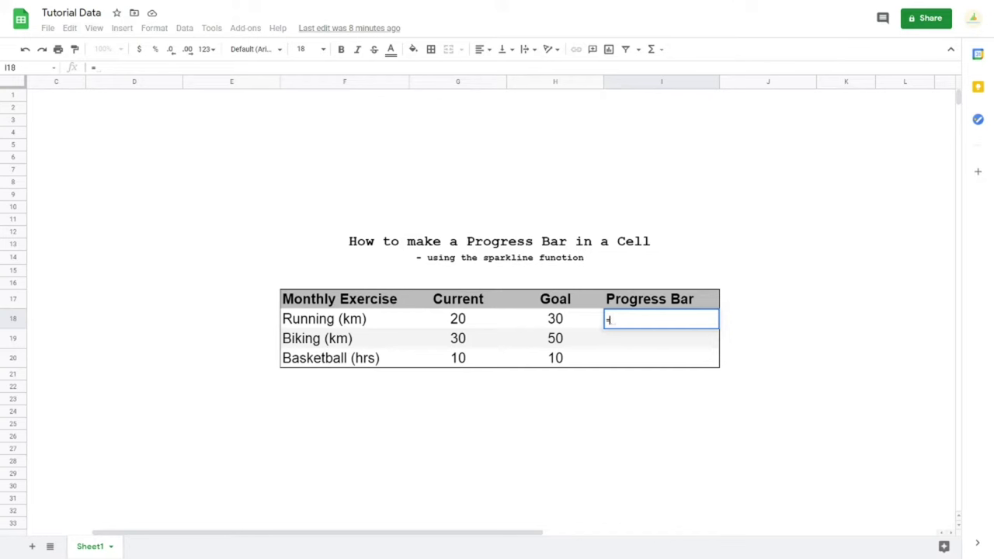
text(sparkline()
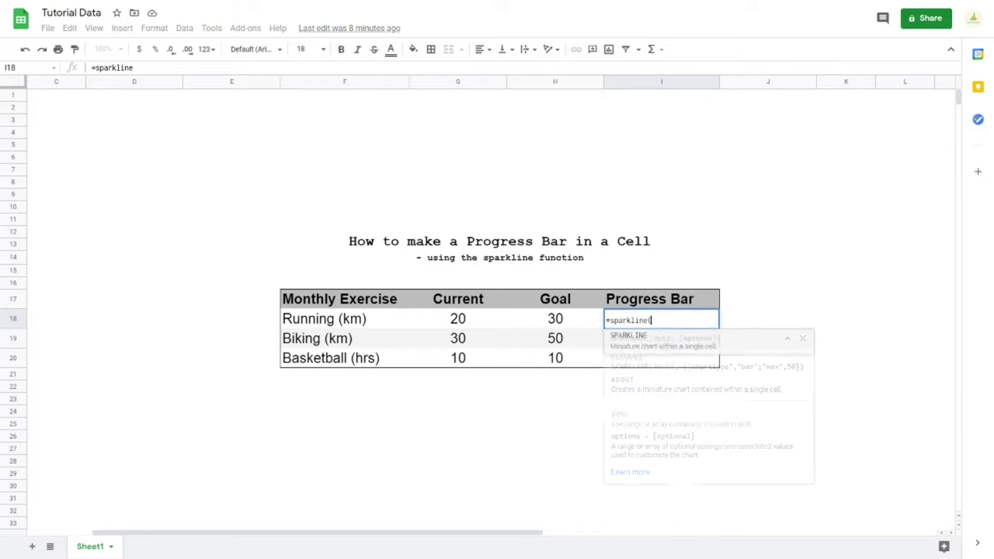
click(470, 323)
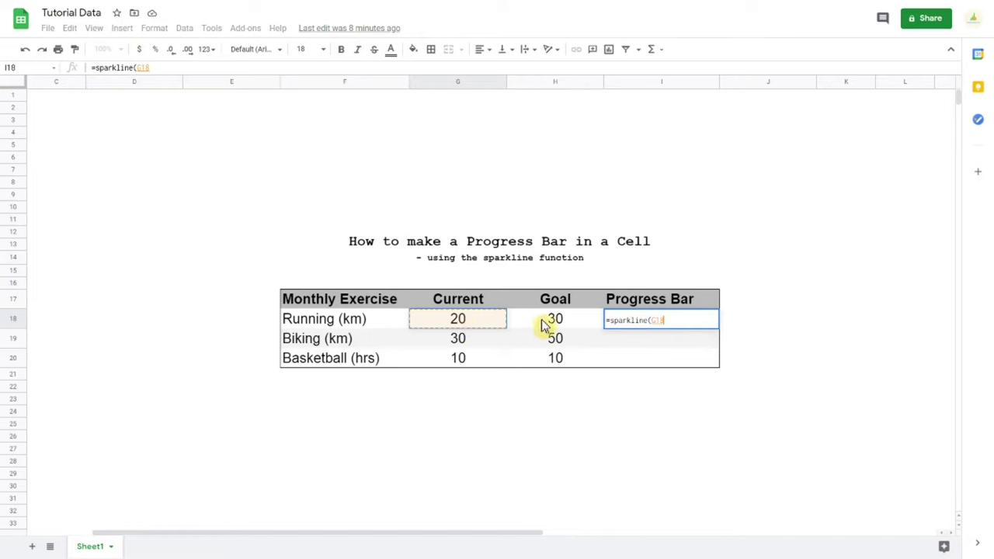
text(,)
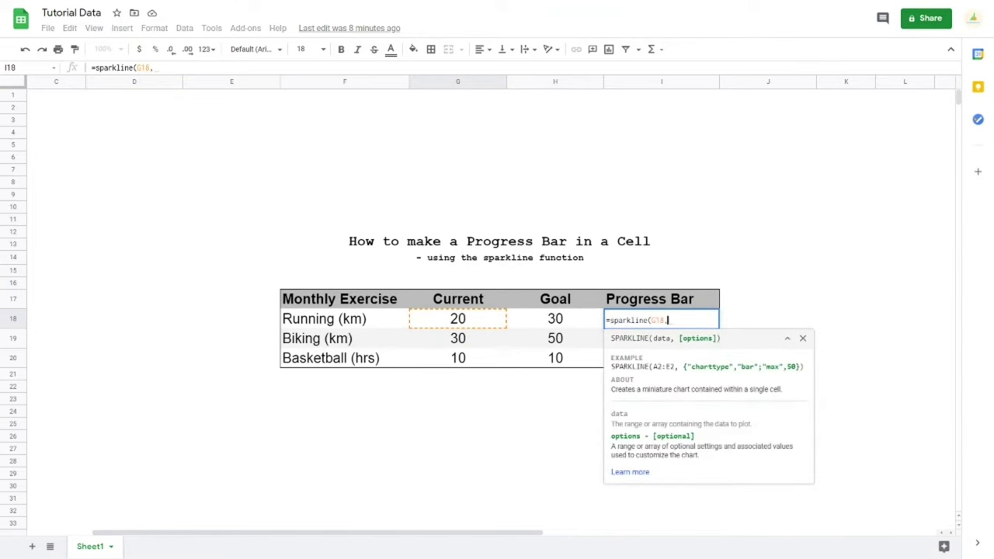
text({"cha)
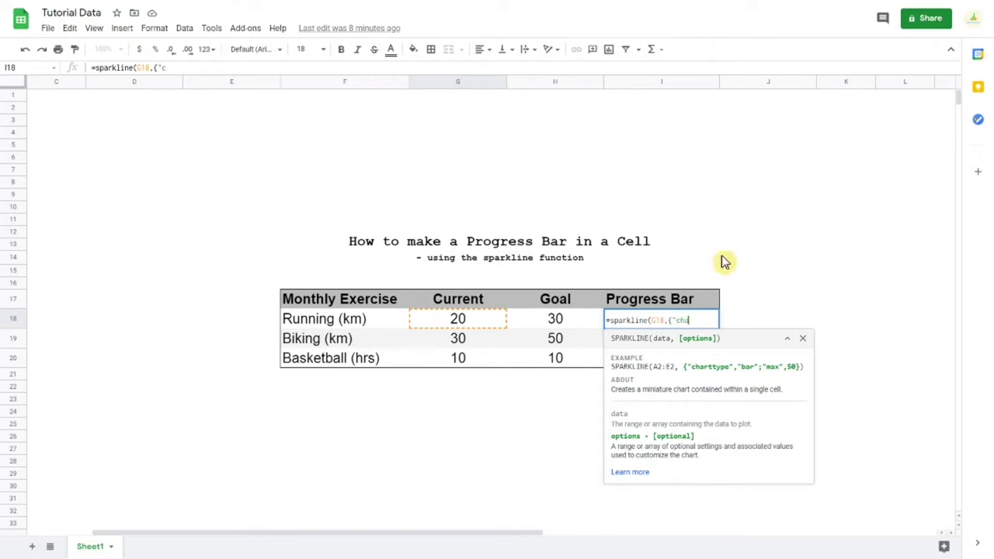
text(rttype",")
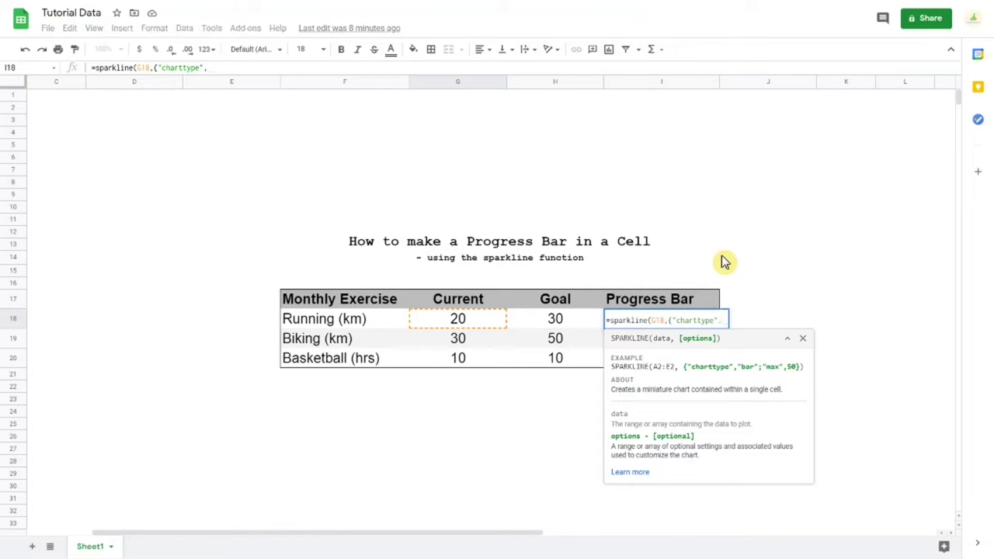
text(bar)
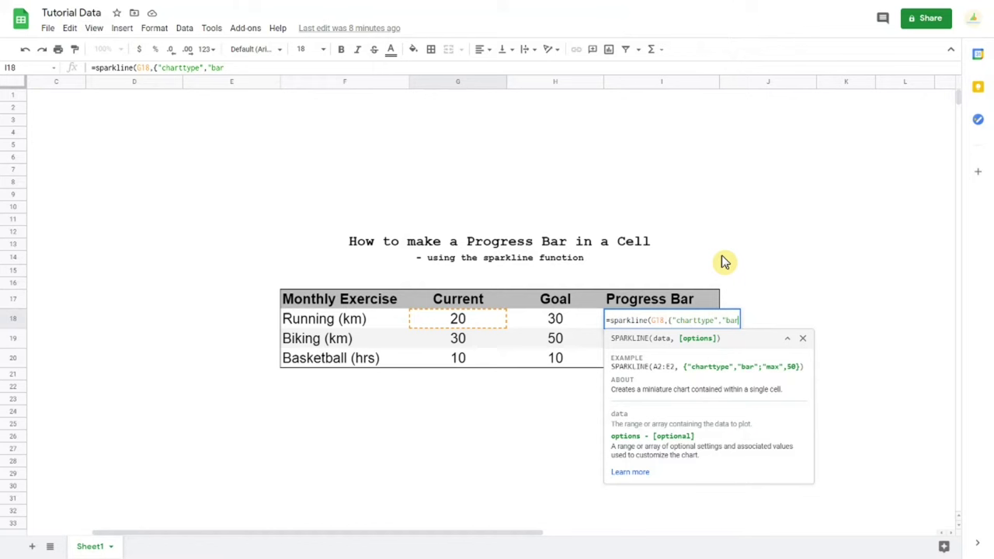
text(";)
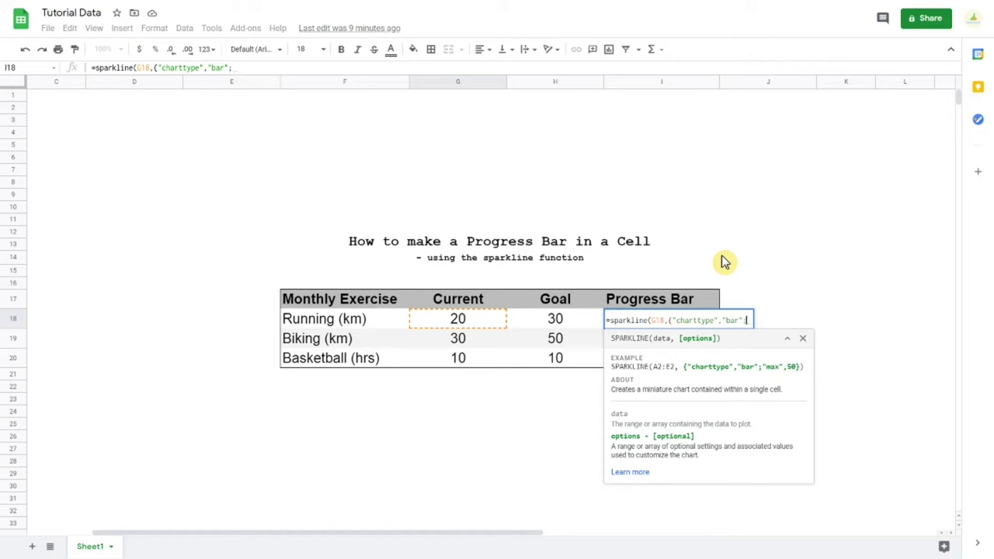
text("ma)
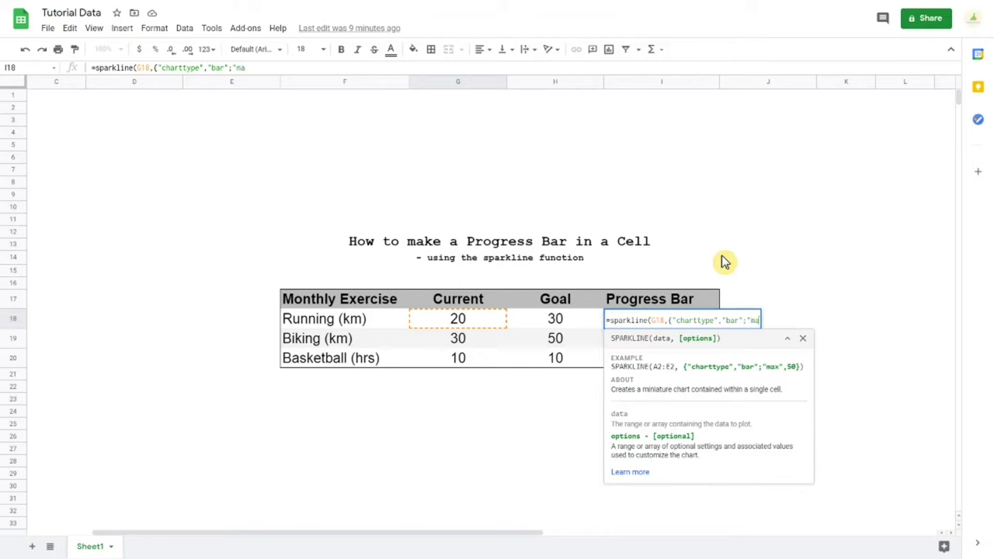
text(x",)
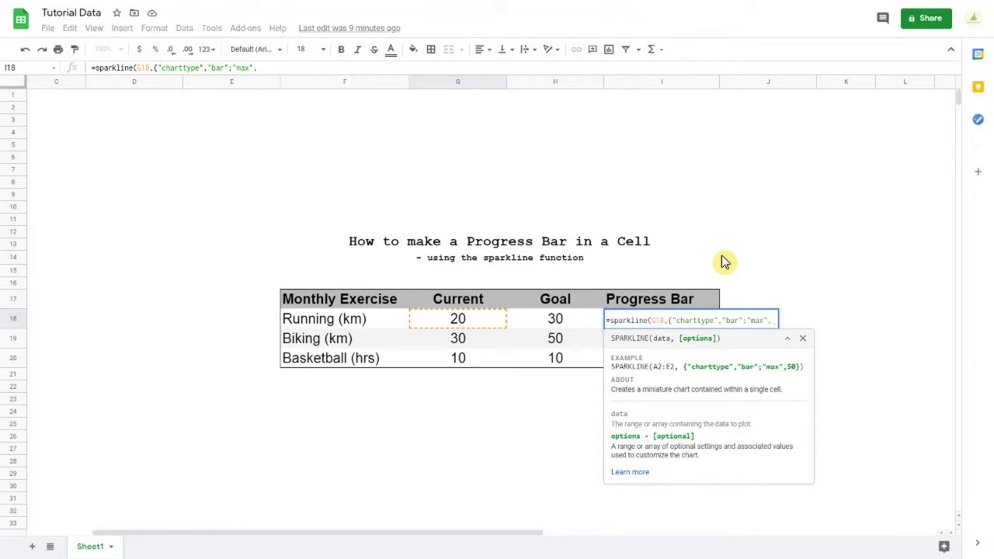
click(562, 322)
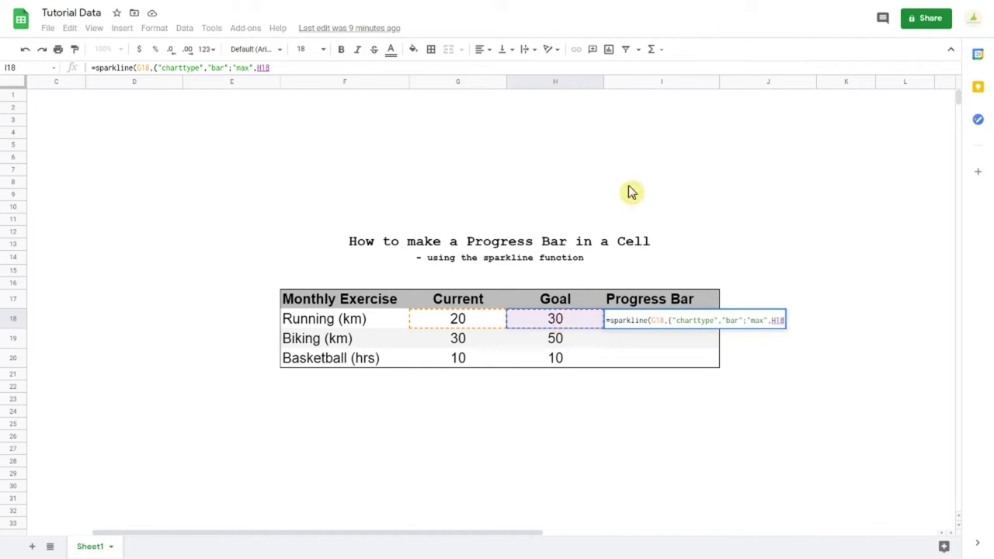
text(})
key(BackSpace)
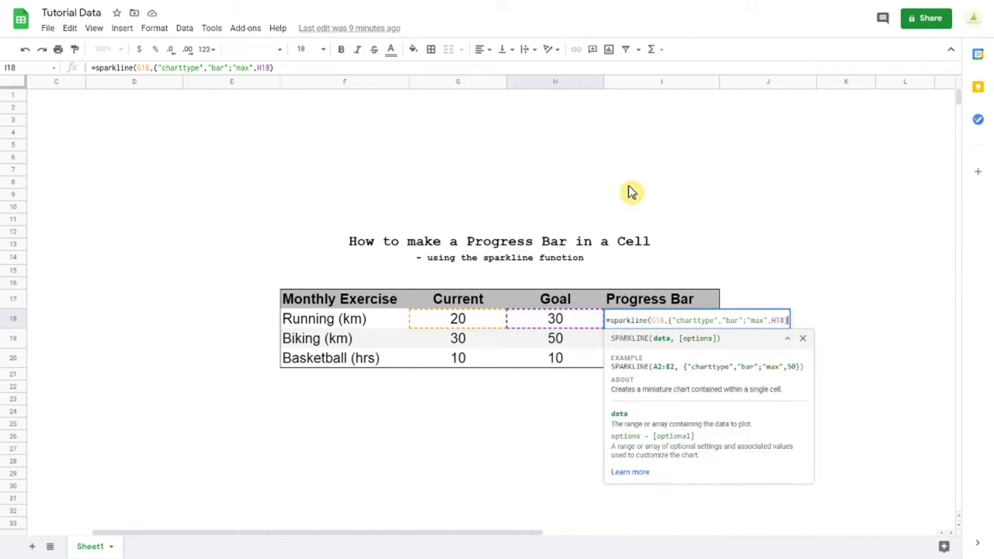
text(})
text())
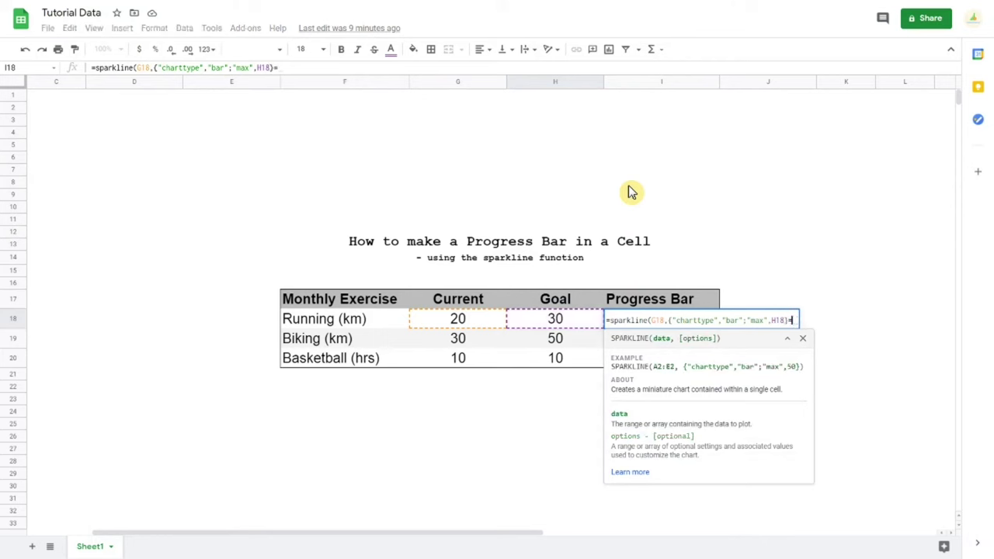
key(Return)
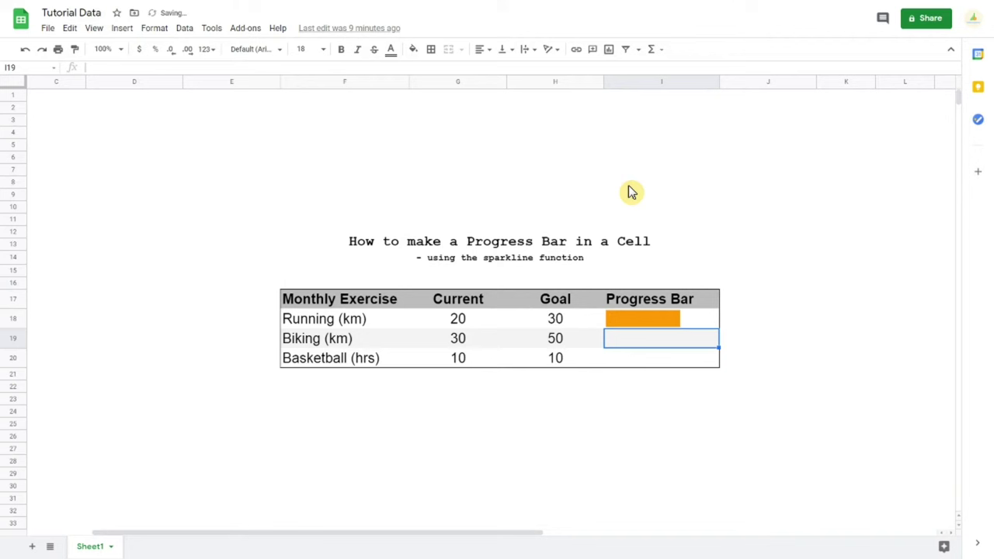
Copy the I18 sparkline down through I20 for Biking and Basketball
click(656, 305)
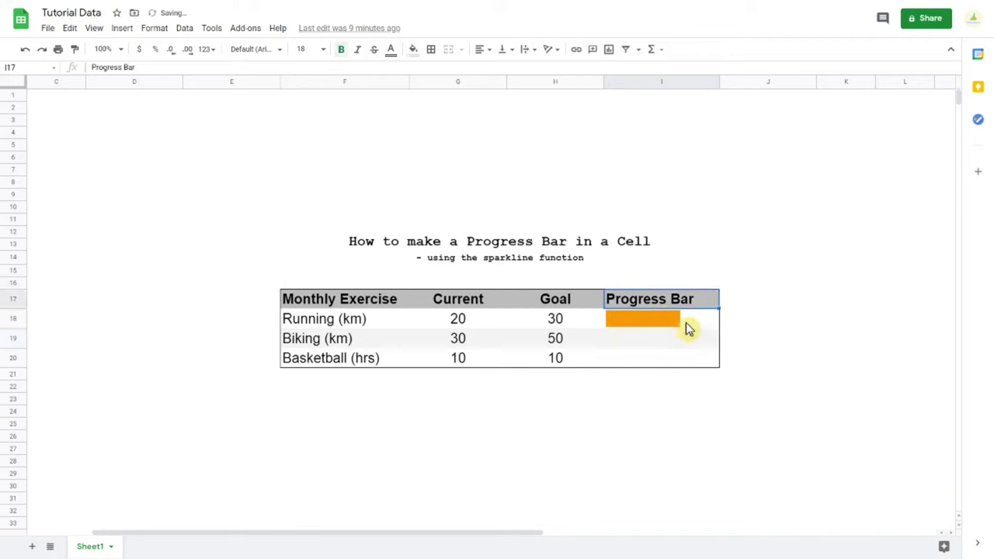
click(685, 322)
drag(718, 332, 718, 361)
key(F11)
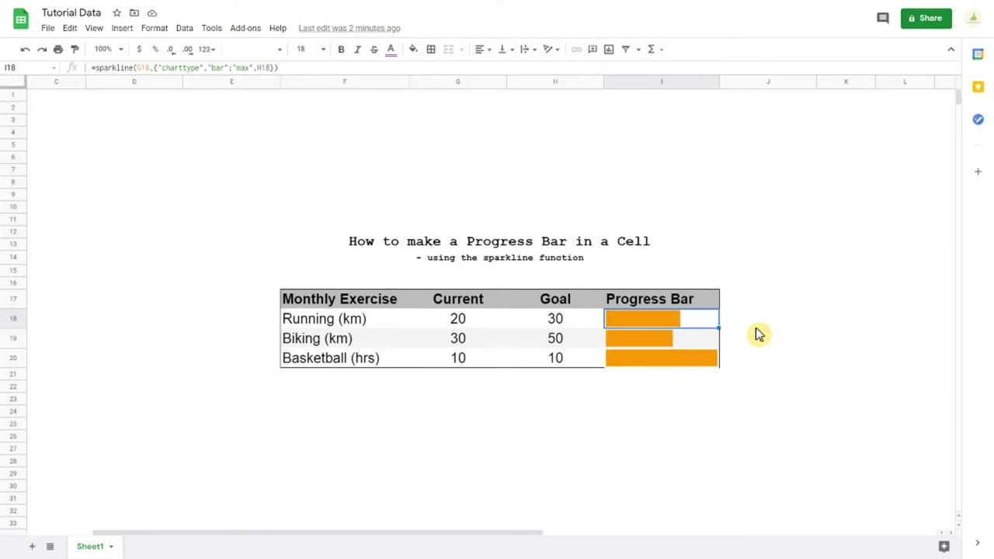
Add "color1","red" to the I18 sparkline options so Running's bar turns red
double_click(710, 324)
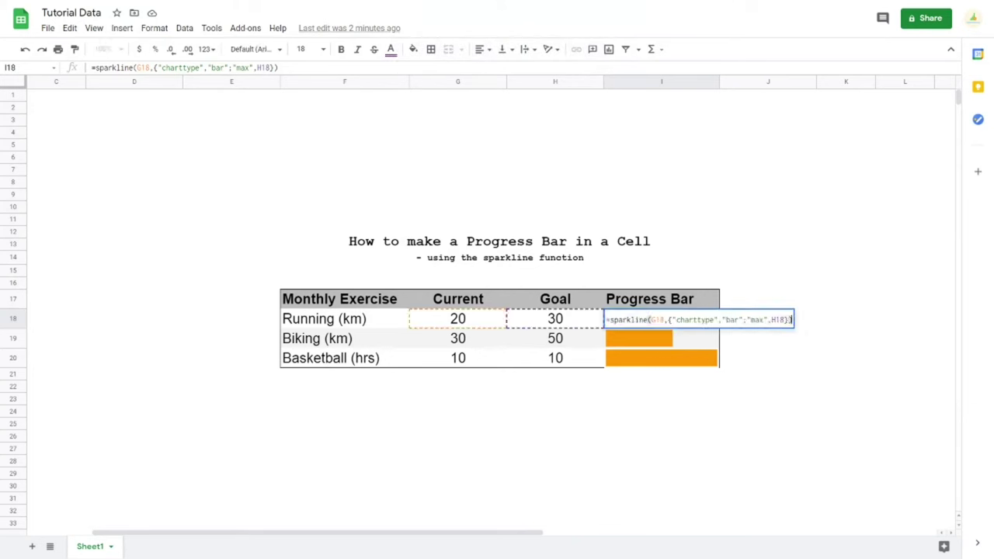
key(Left)
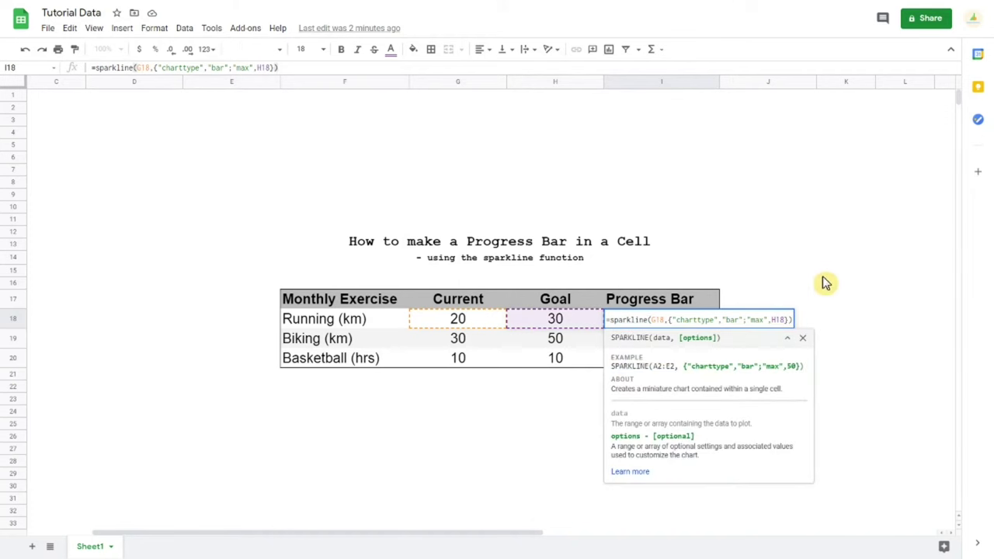
text(;)
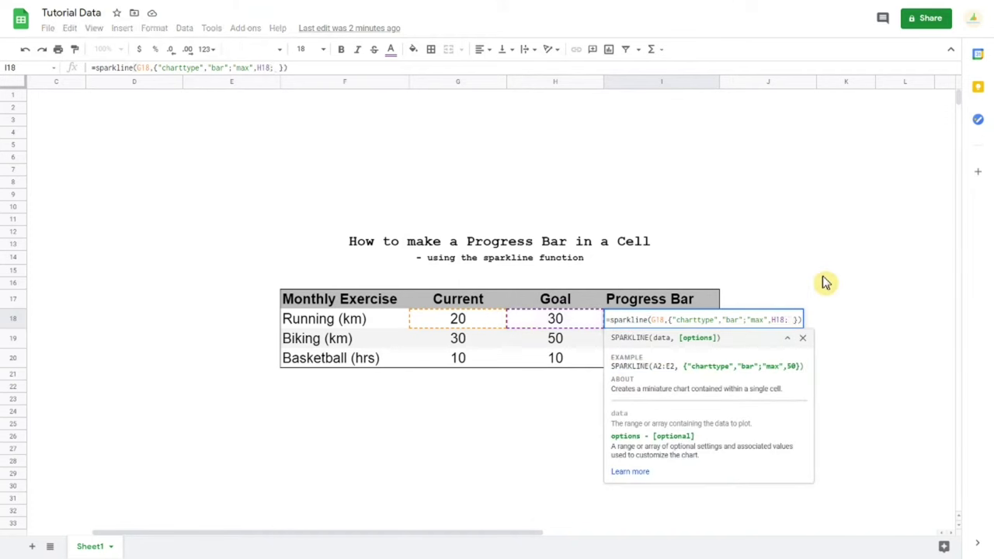
key(BackSpace)
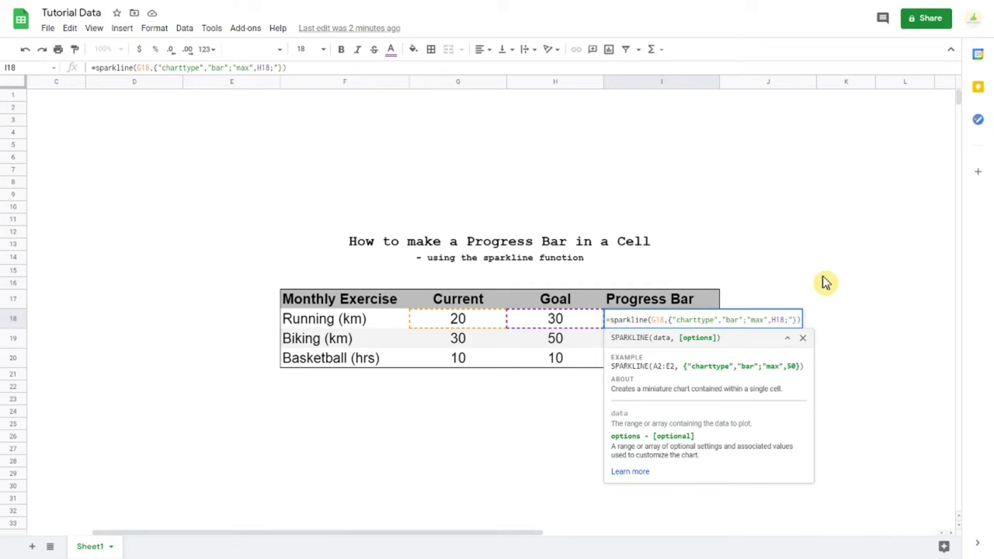
text("colo)
text(r")
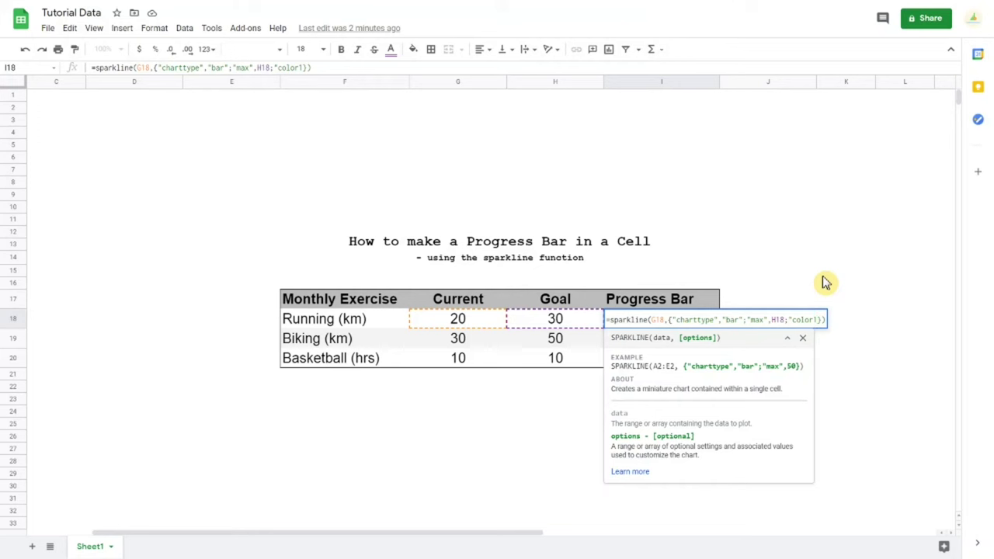
text(,)
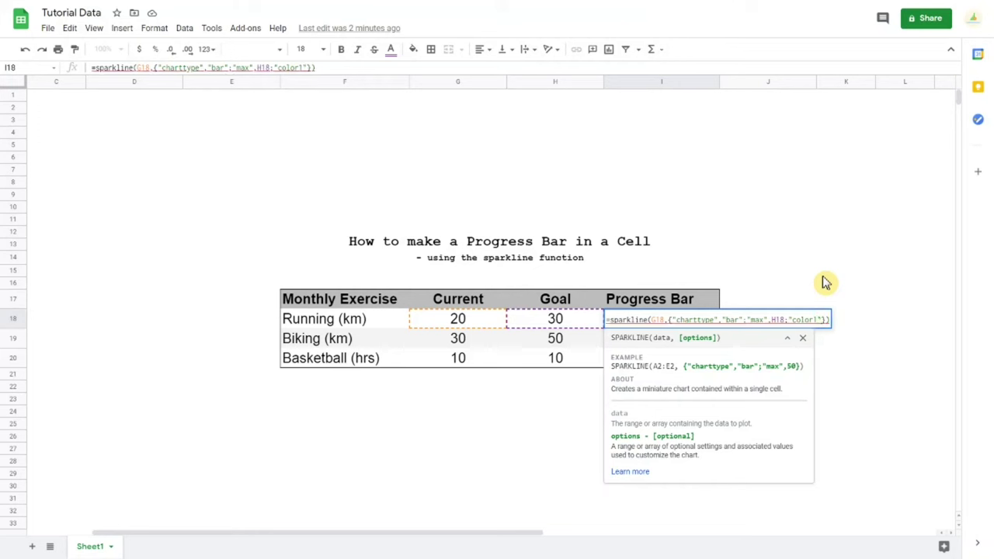
text(,)
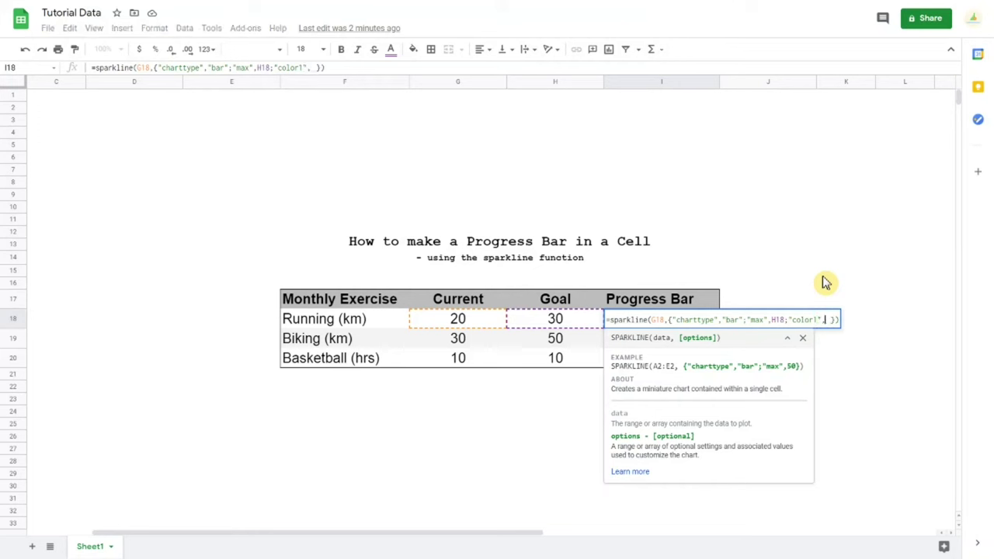
key(BackSpace)
text(")
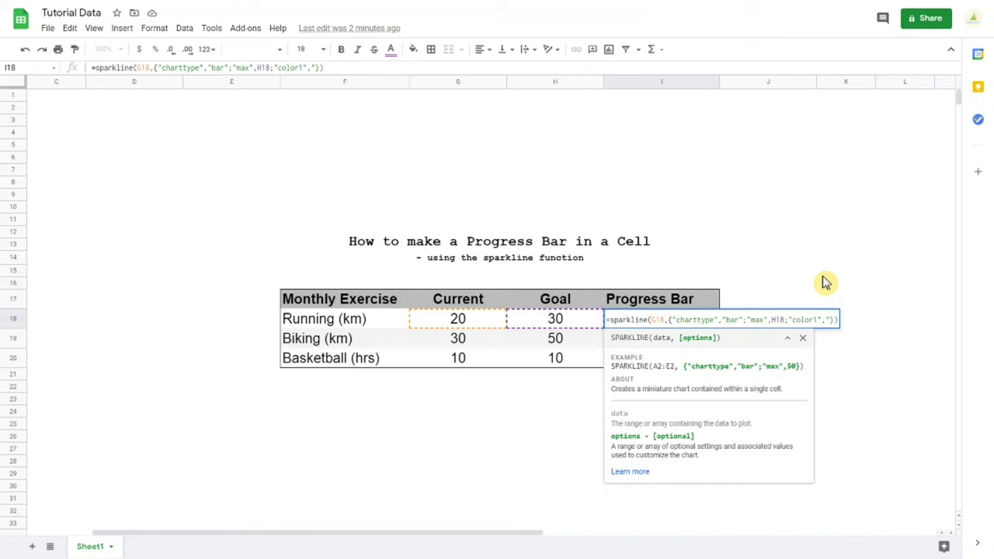
text(red")
key(Return)
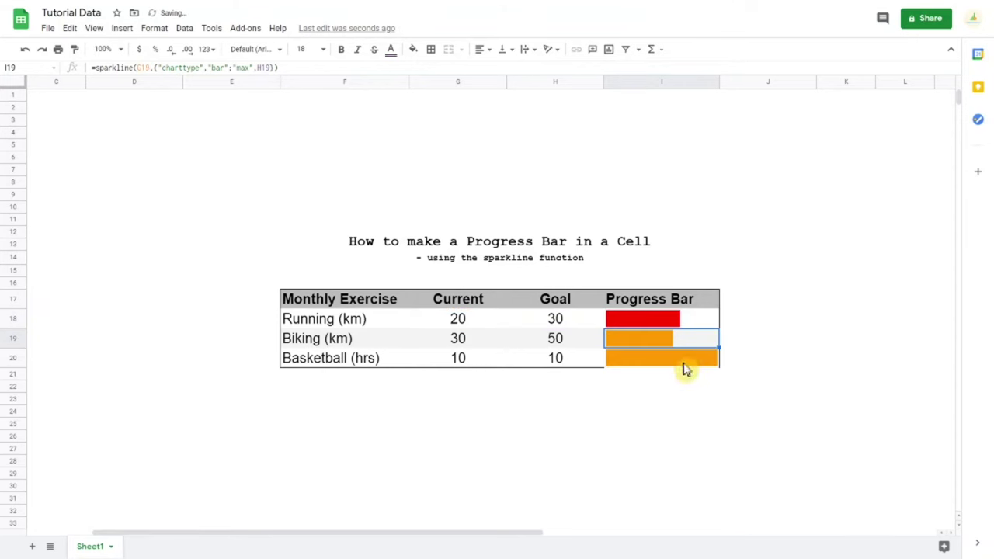
key(Up)
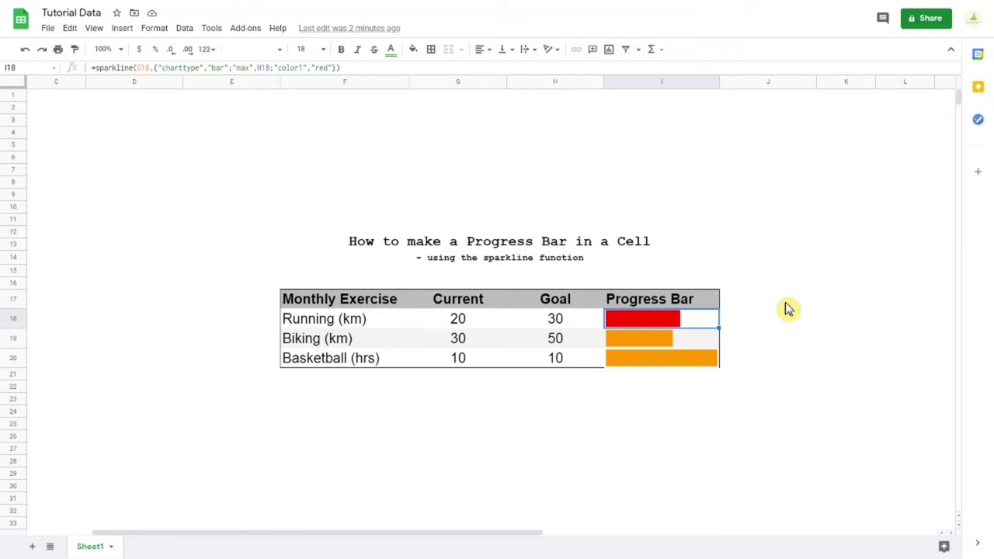
Replace I18's fixed red colour with if(G18<H18,"red","green") so the bar reflects progress
double_click(709, 321)
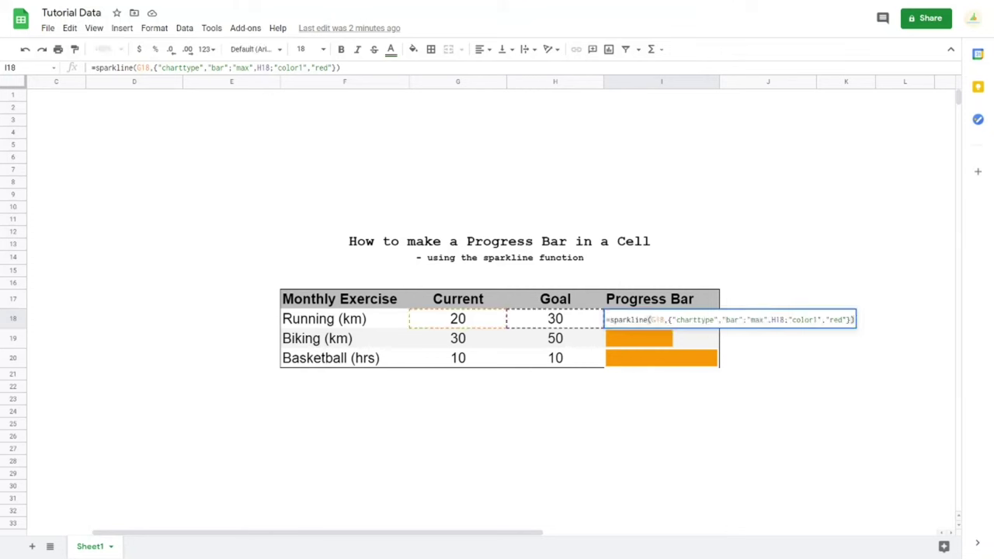
click(846, 319)
key(BackSpace)
key(BackSpace)
key(BackSpace)
key(BackSpace)
key(BackSpace)
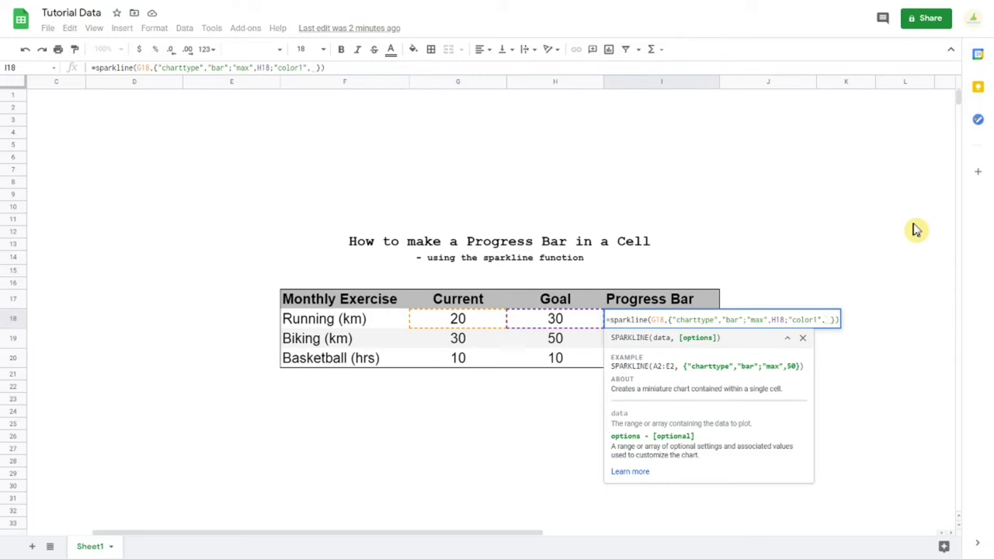
text(if)
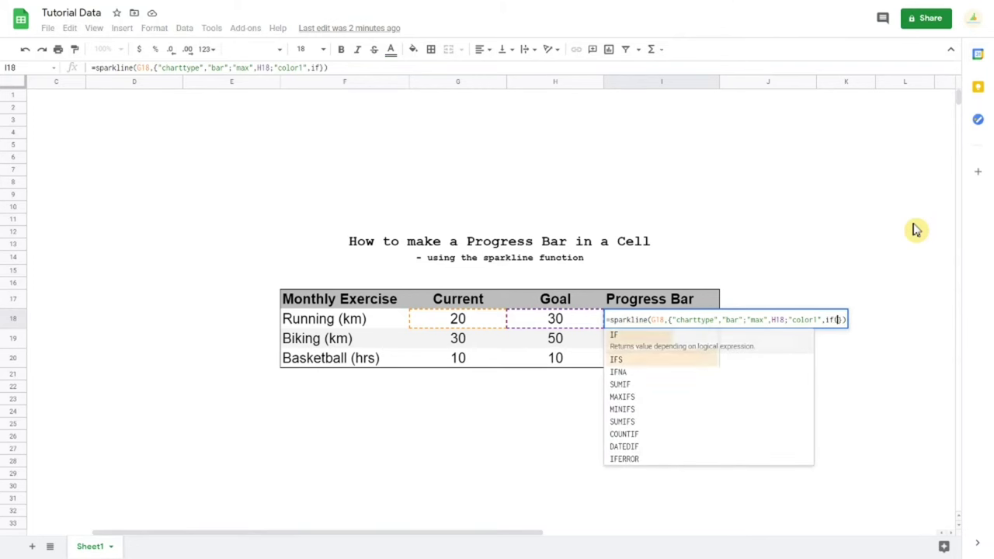
text(()
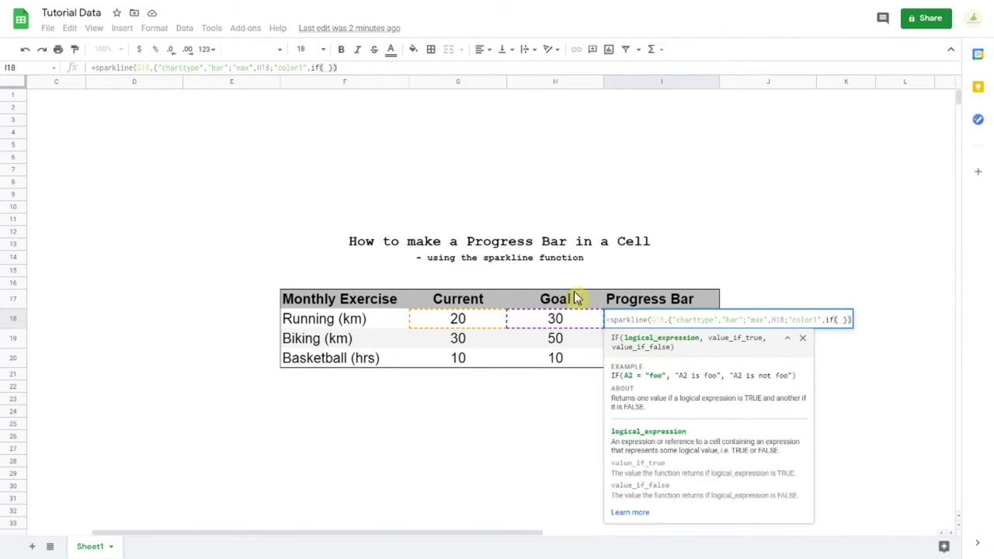
click(489, 322)
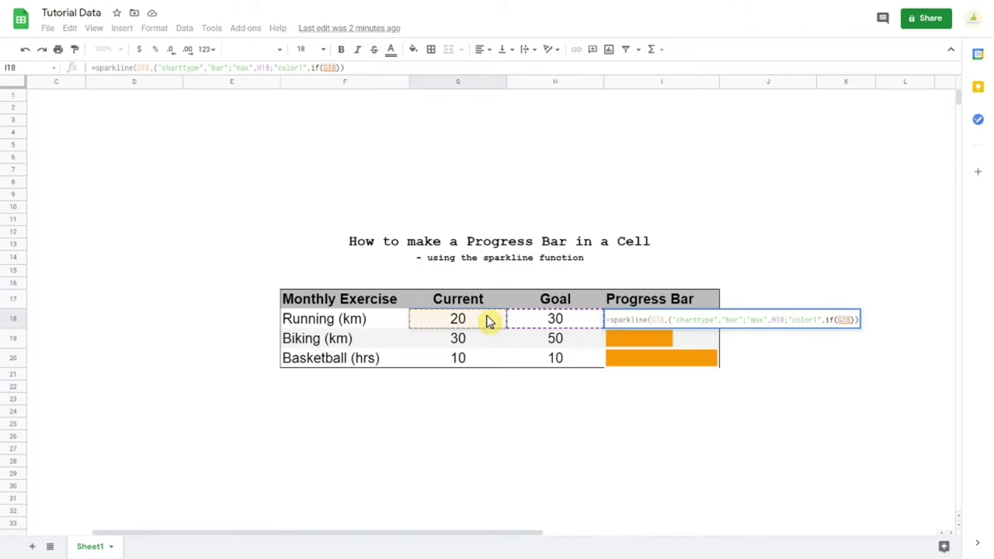
text(<)
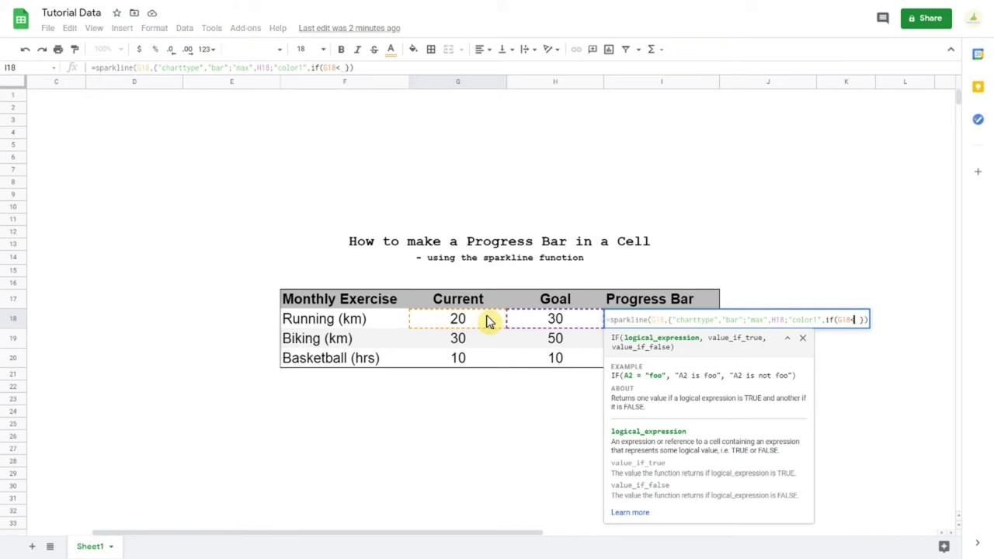
click(528, 321)
text(,)
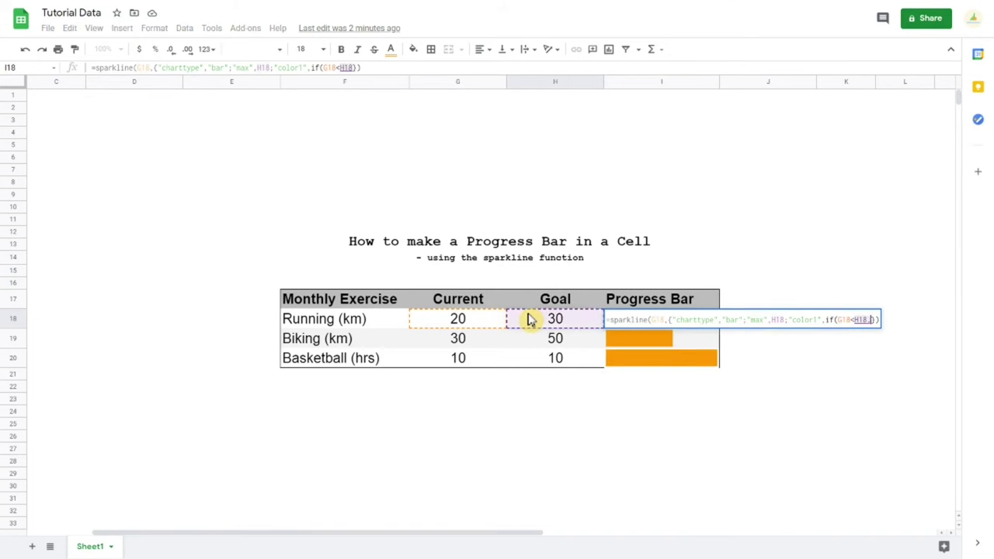
text("red", )
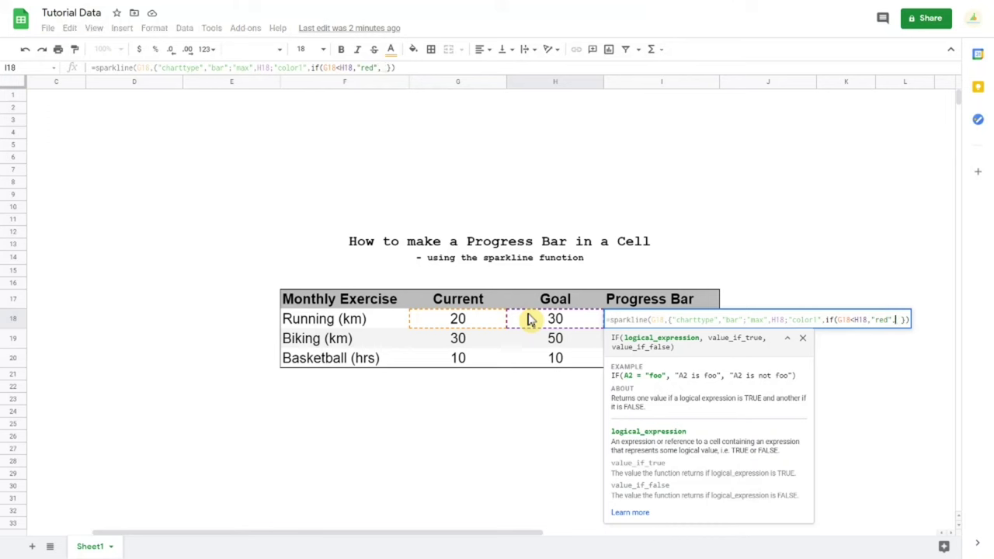
text(")
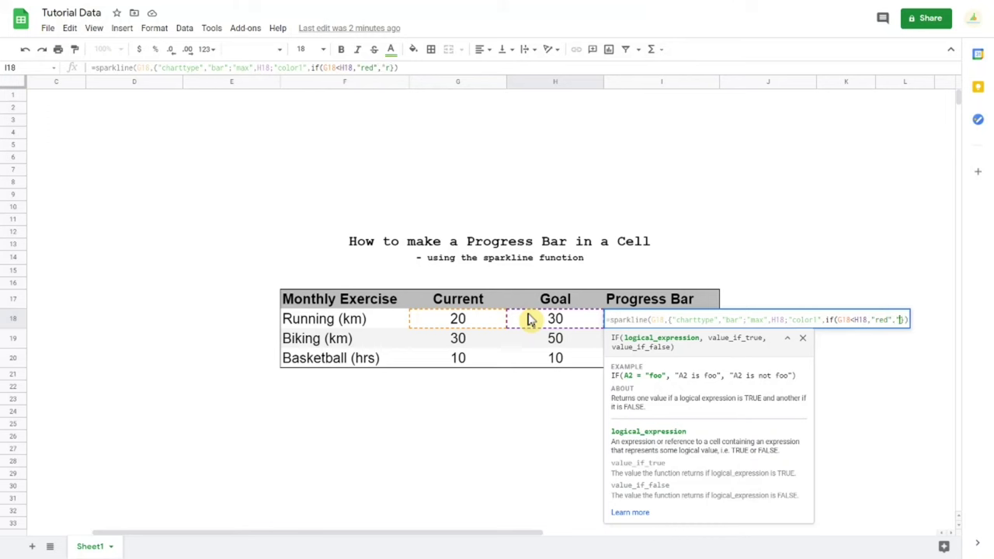
text(green")
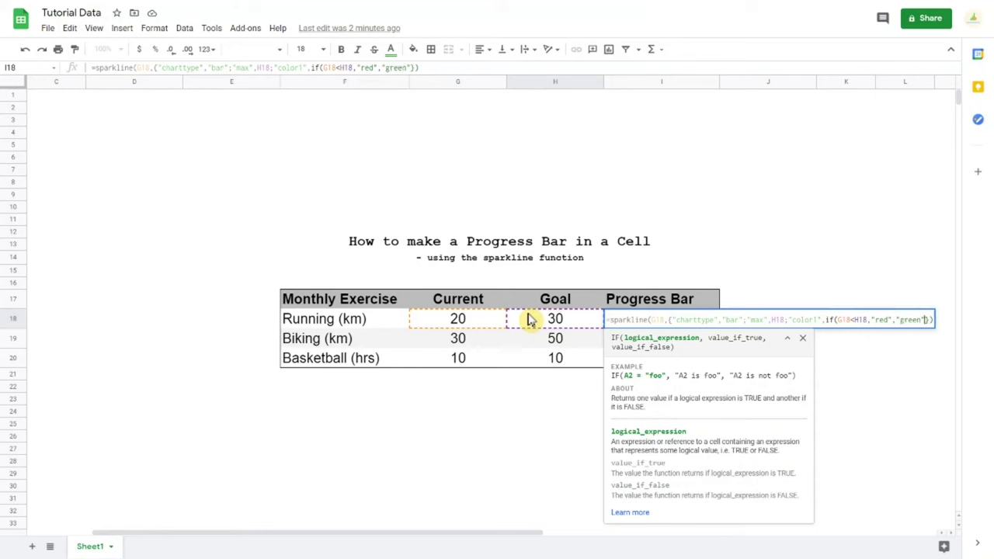
text())
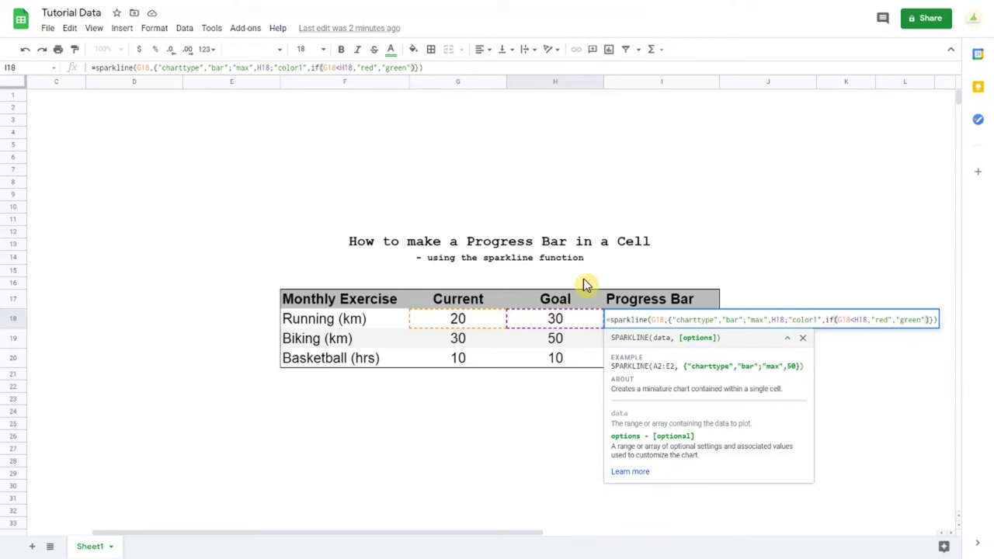
key(Return)
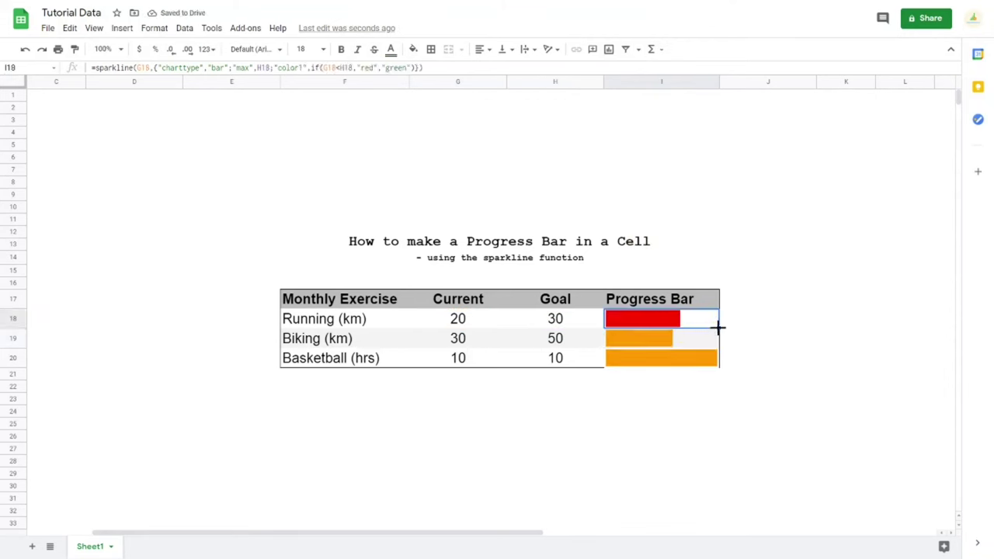
Fill the conditional sparkline down to I19:I20 and check Basketball's copied formula
drag(718, 328, 717, 362)
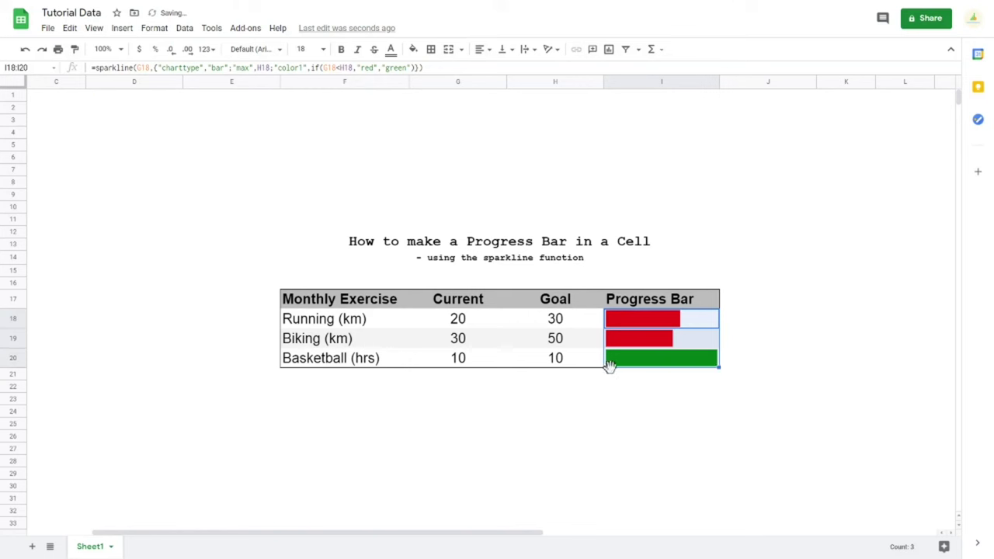
click(653, 362)
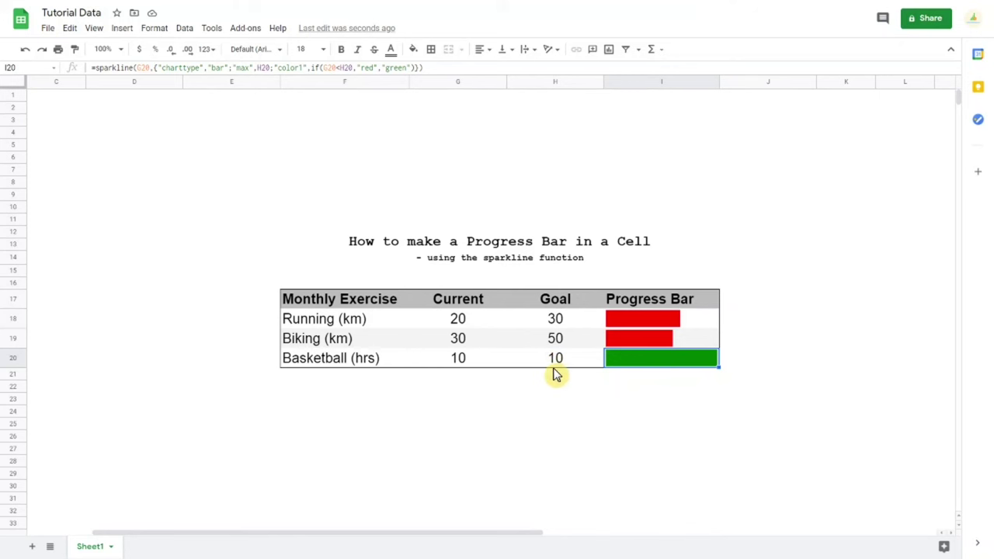
Set Biking's Current to 60 and Running's to 50, turning every progress bar green
click(470, 344)
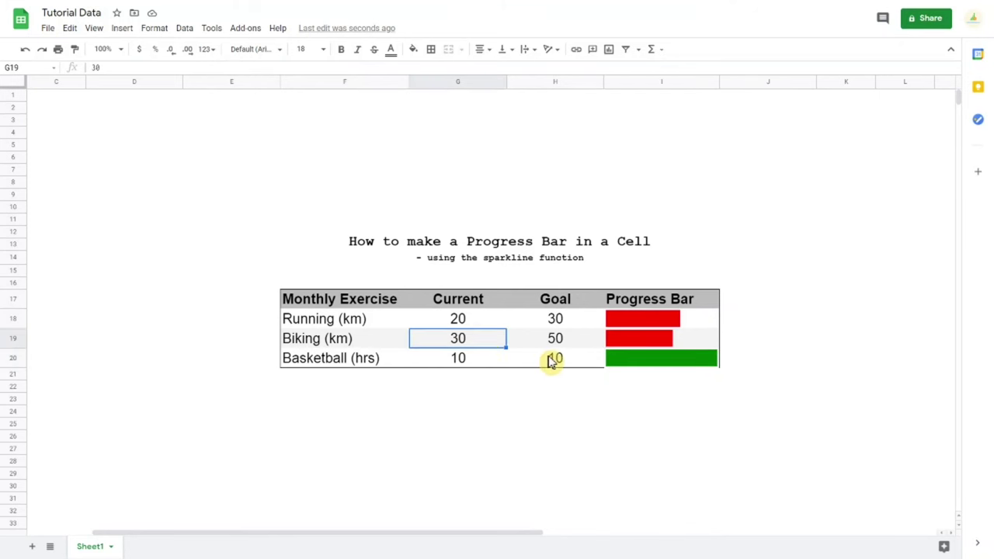
text(50)
key(Return)
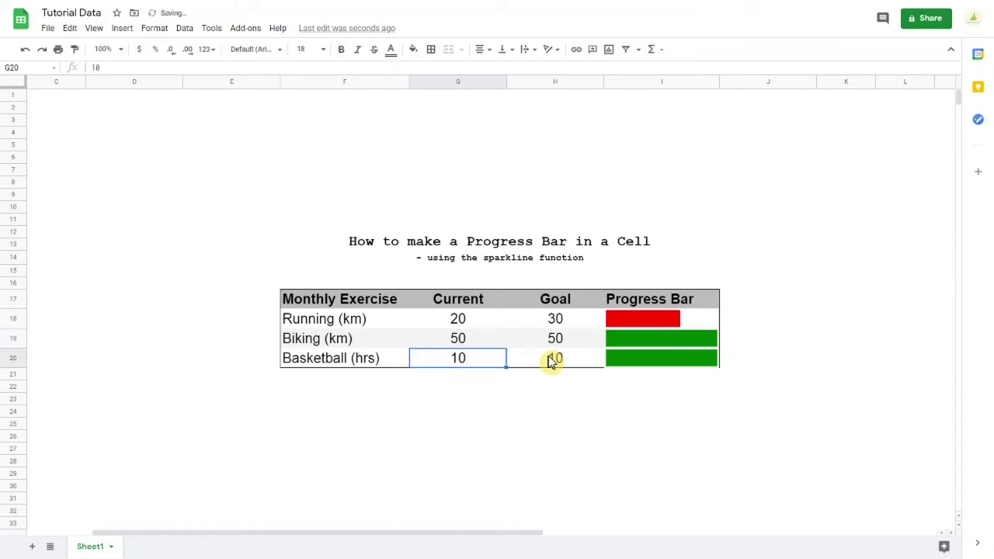
key(Up)
text(60)
key(Up)
key(Up)
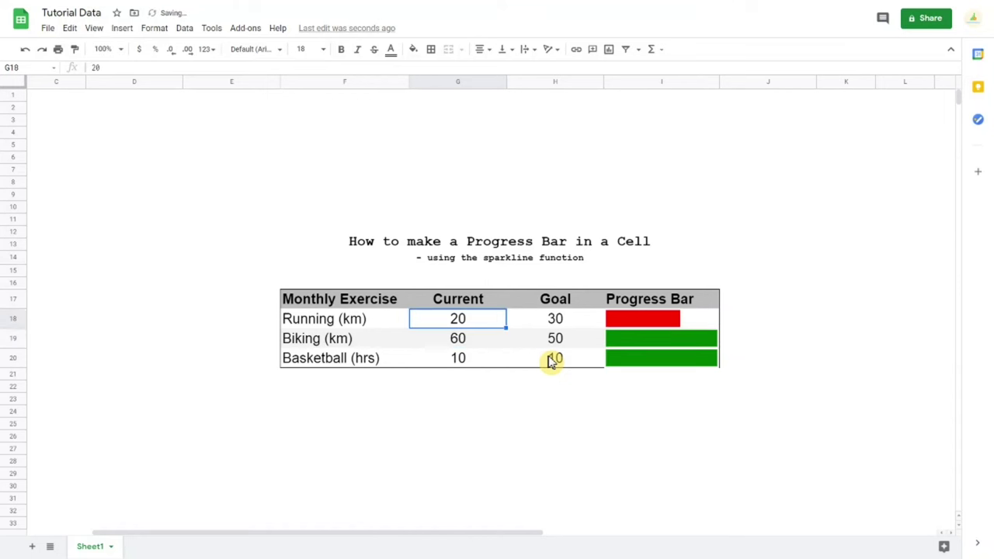
text(10)
key(Return)
key(Up)
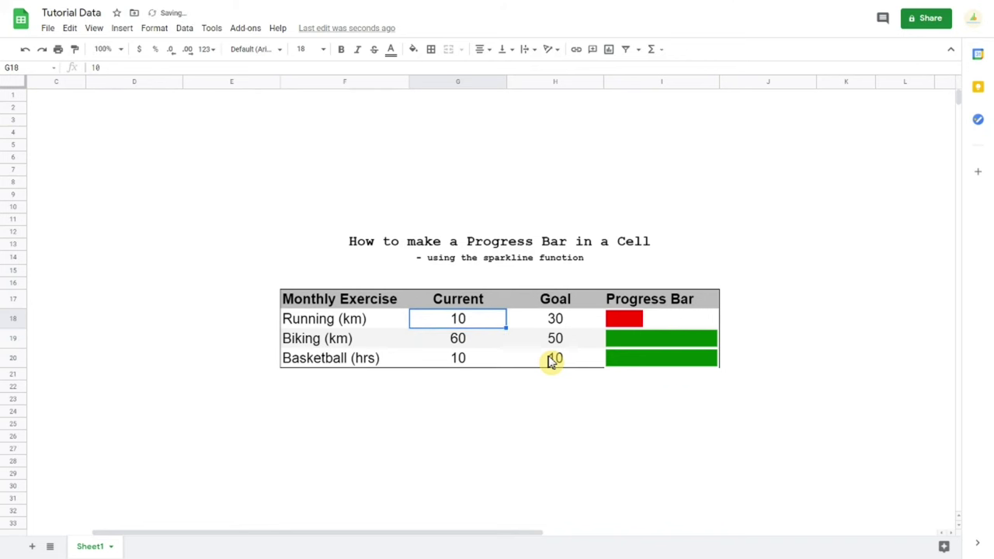
text(50)
key(Return)
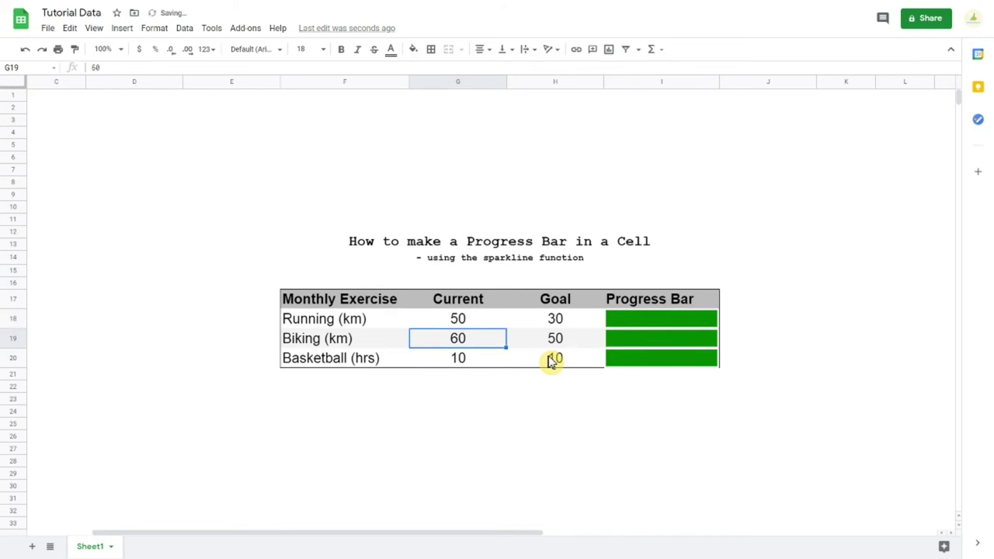